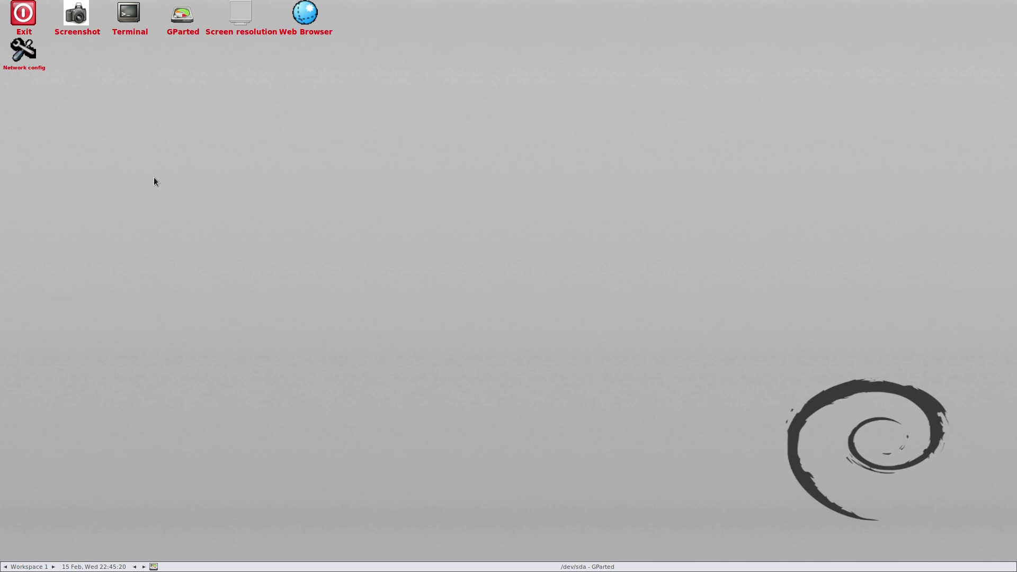
Step: Configure eth0 with DHCP through Network config, obtaining address 10.0.2.15
double_click(45, 69)
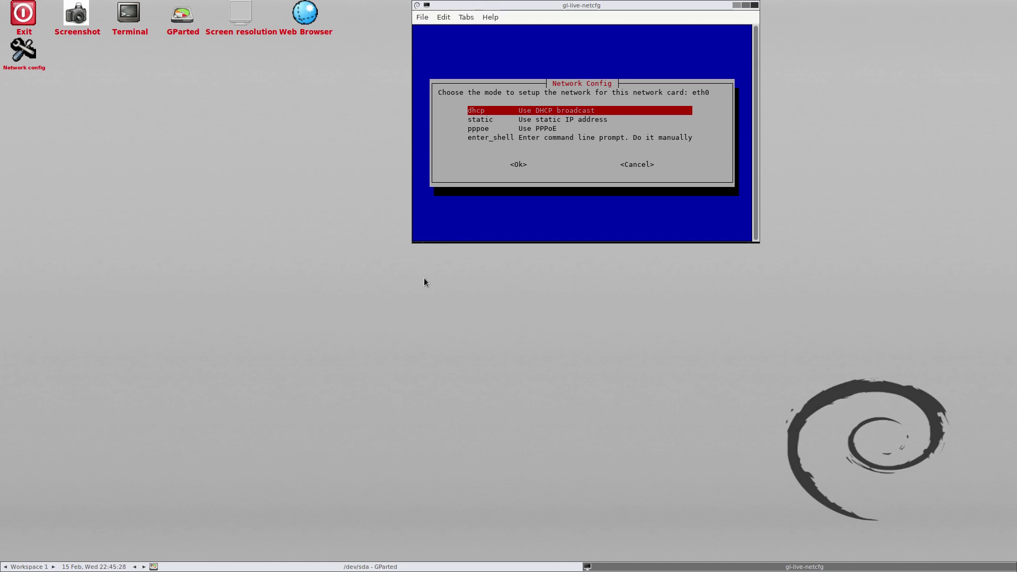
key(Tab)
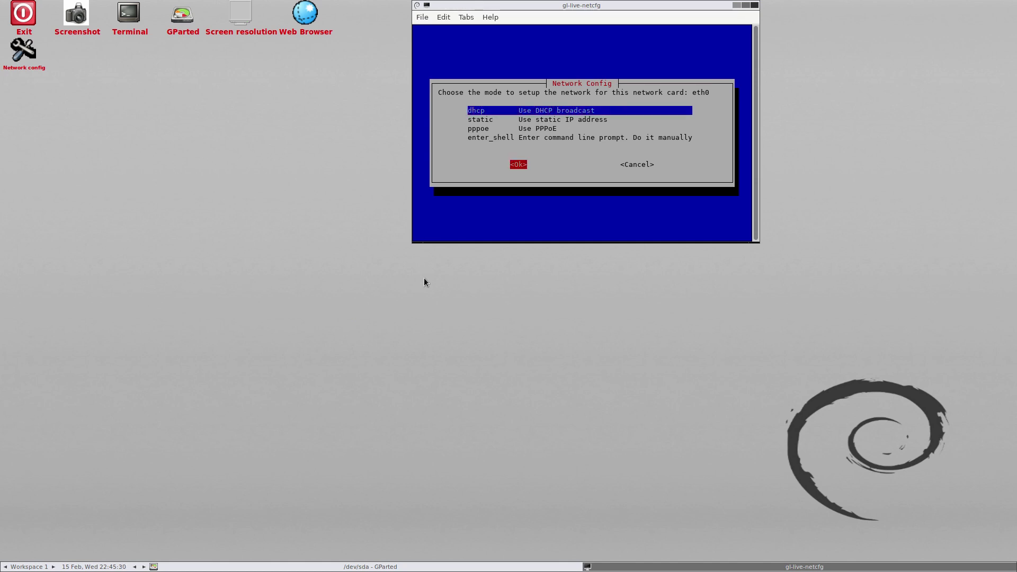
key(Return)
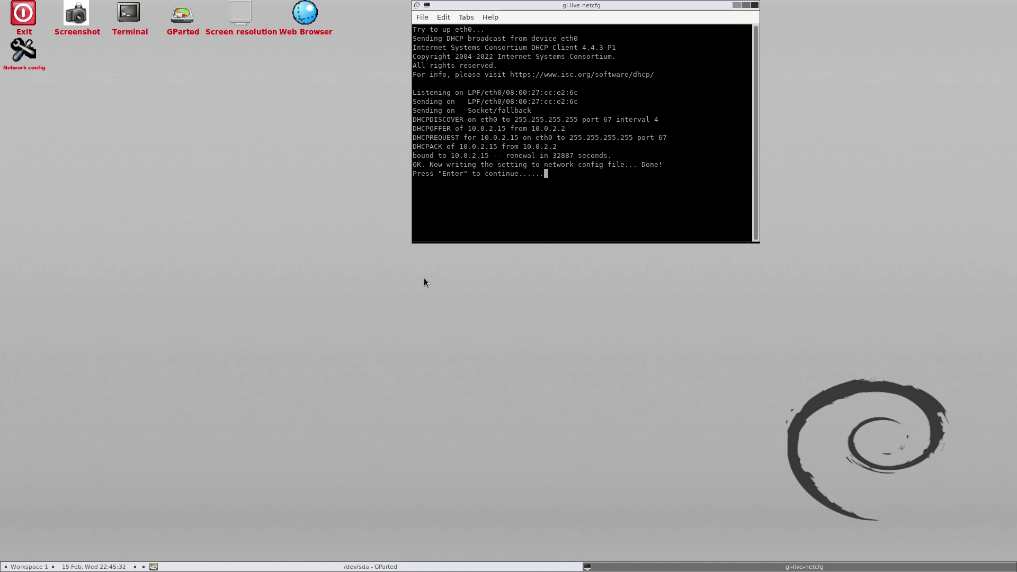
key(Return)
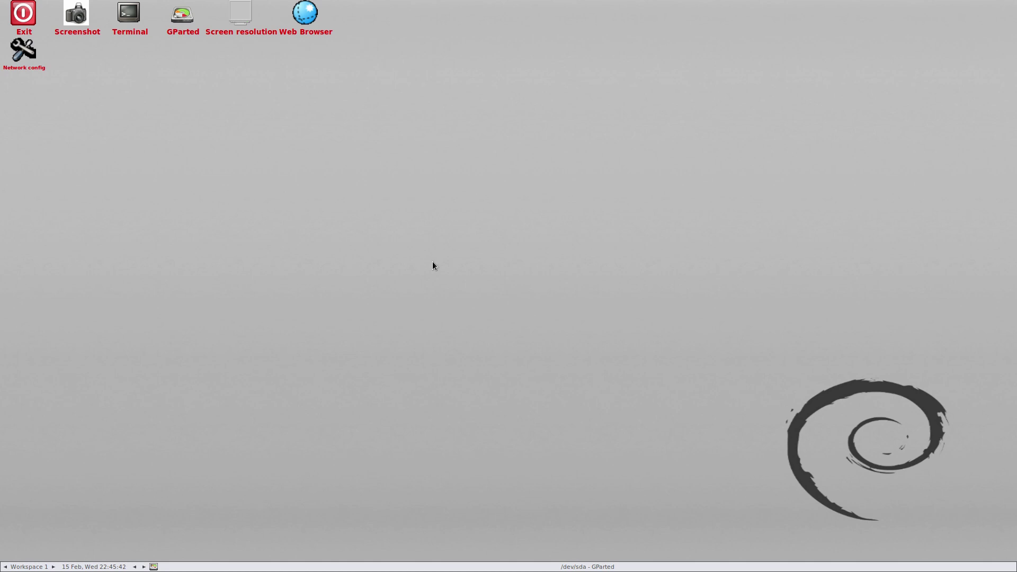
click(305, 16)
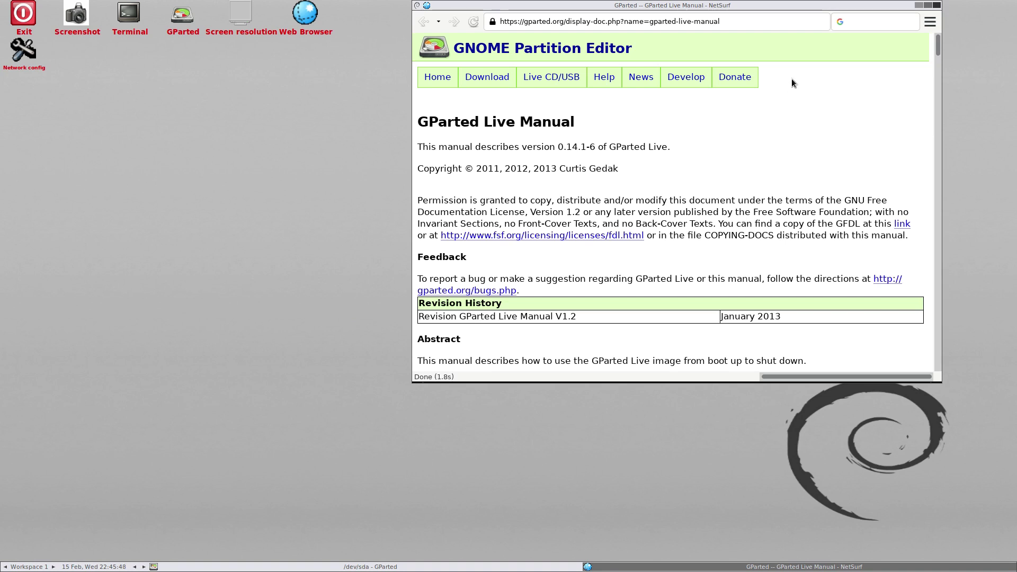
drag(779, 8, 584, 98)
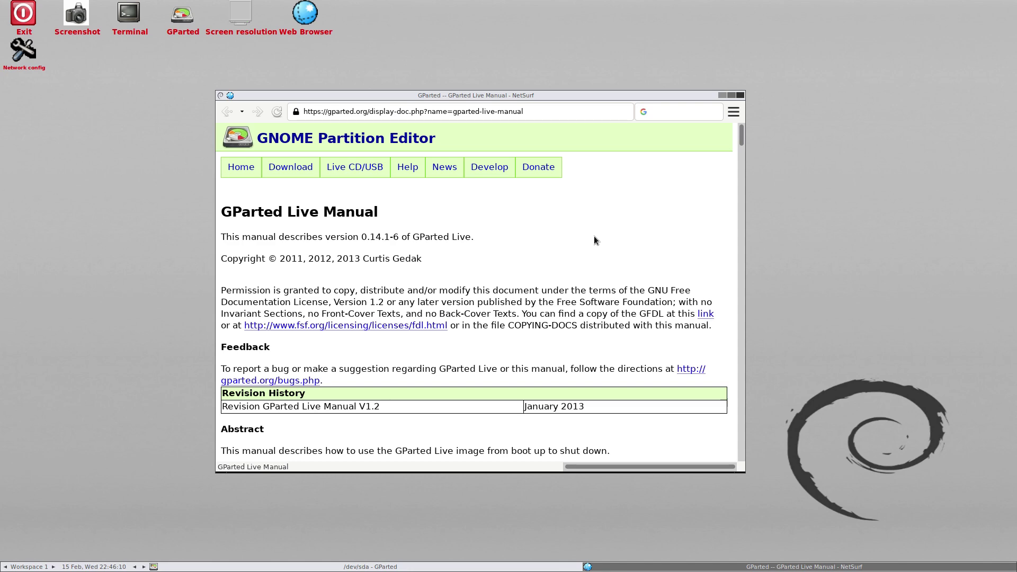
scroll(595, 239, down, 5)
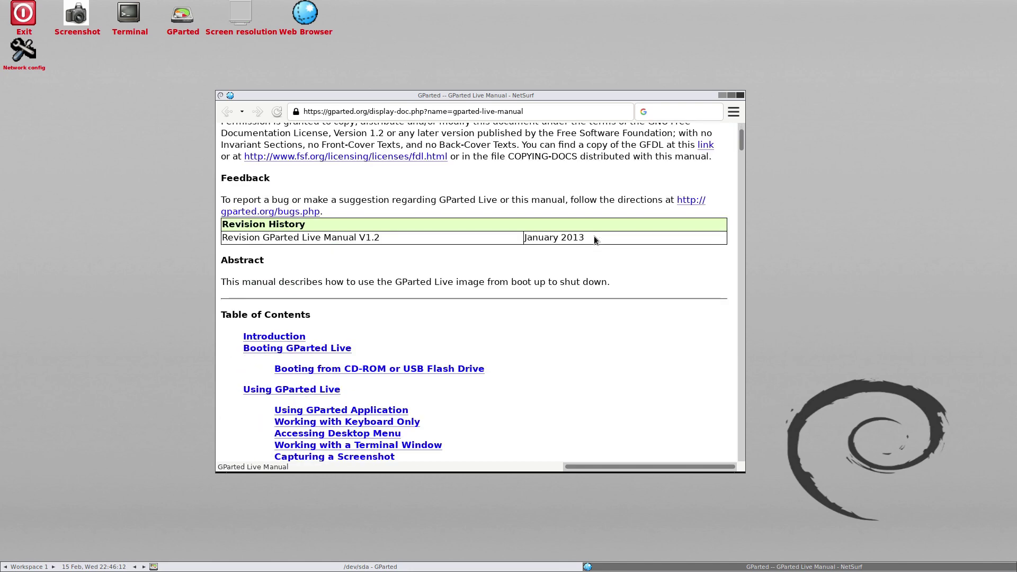
scroll(595, 240, down, 10)
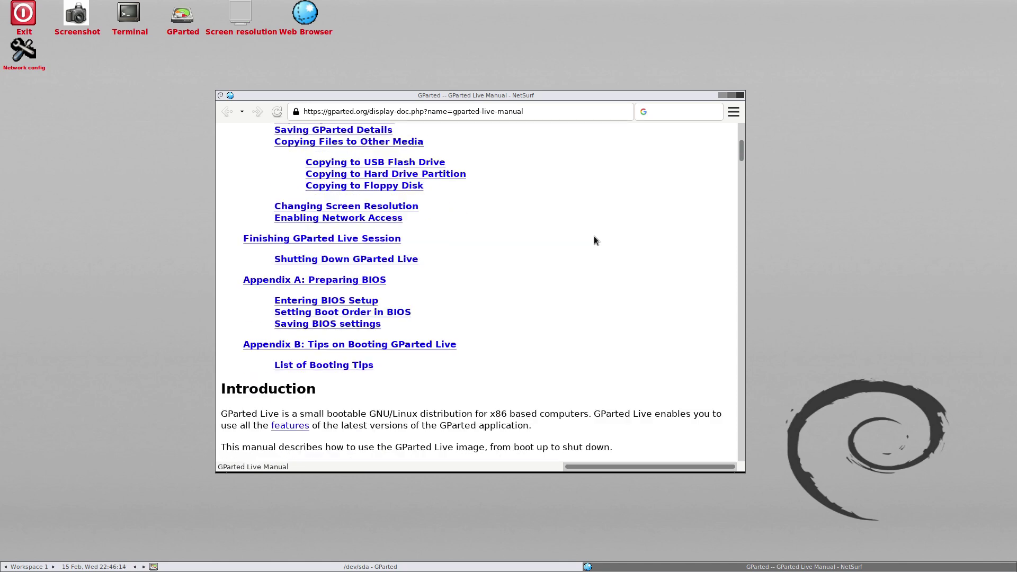
scroll(595, 240, down, 7)
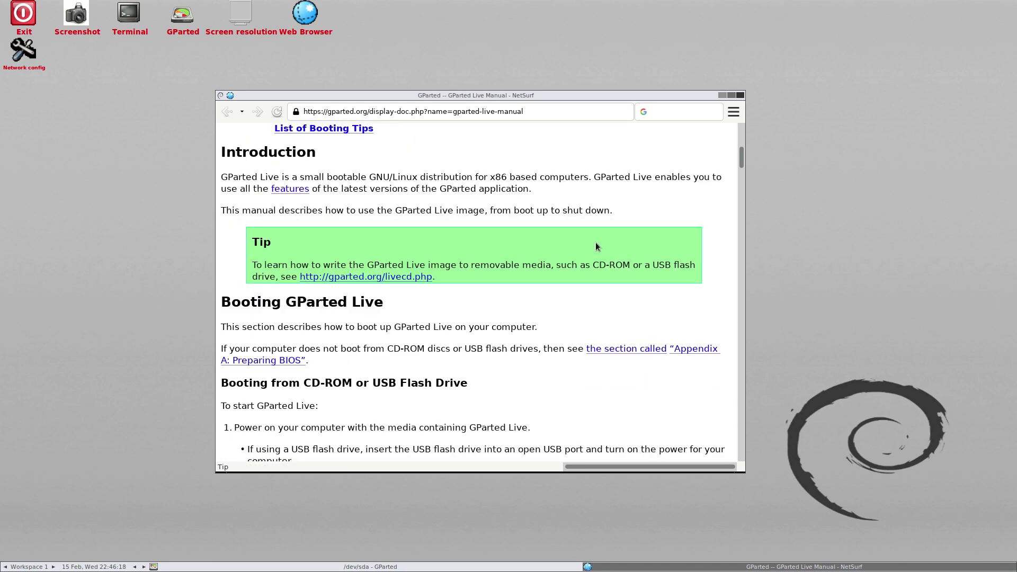
scroll(595, 242, down, 3)
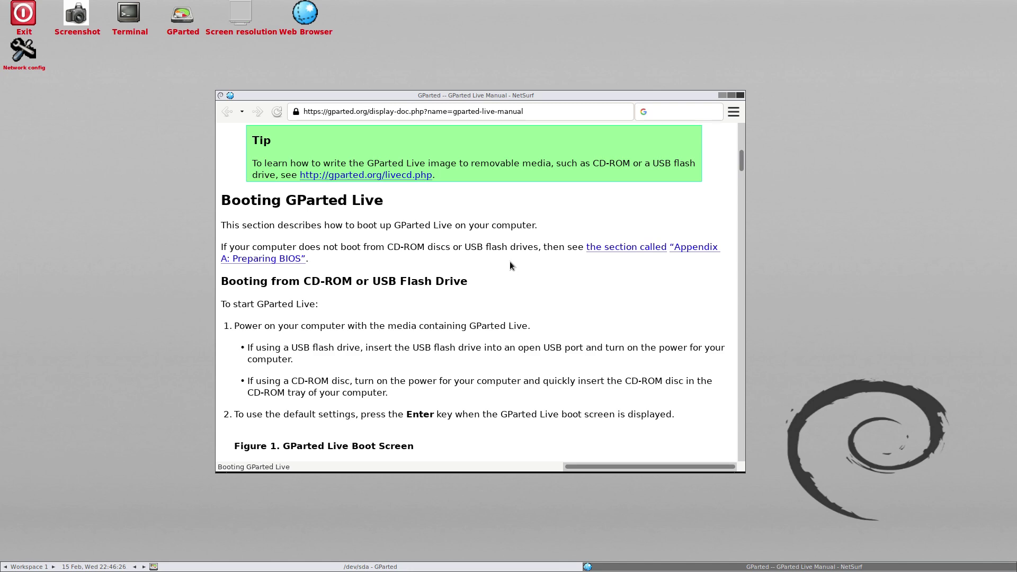
scroll(510, 261, up, 20)
scroll(509, 260, up, 8)
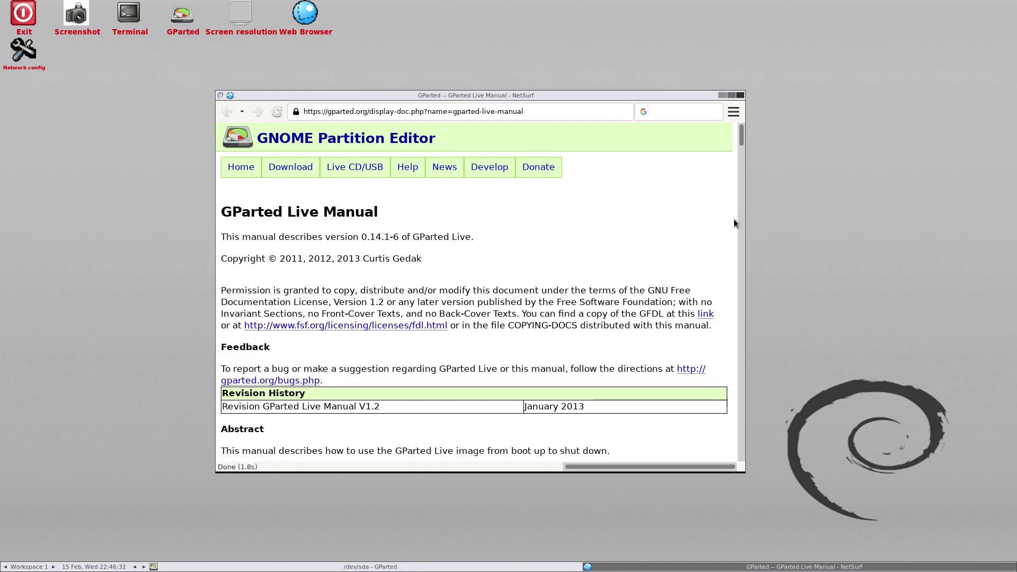
click(544, 112)
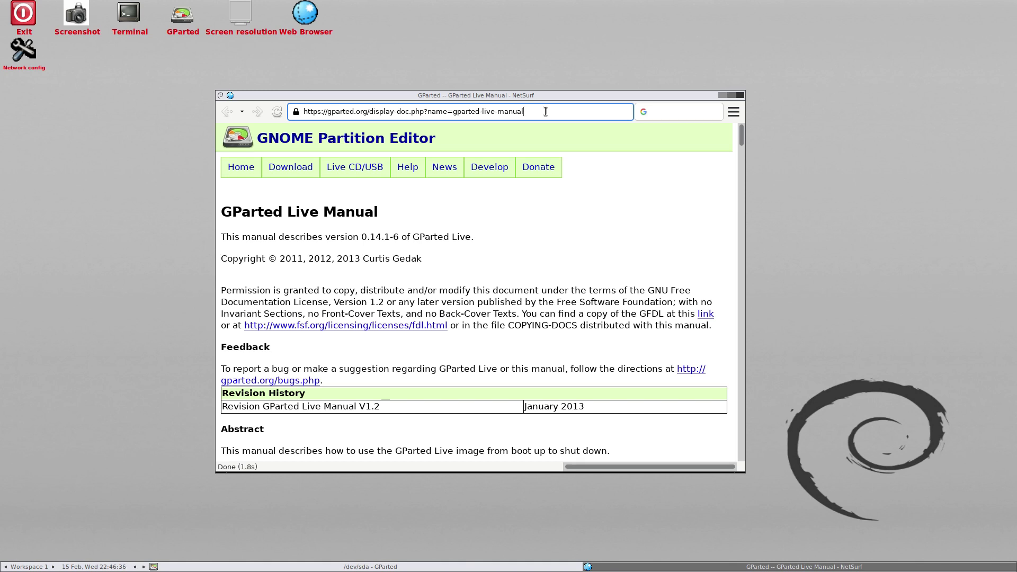
click(740, 96)
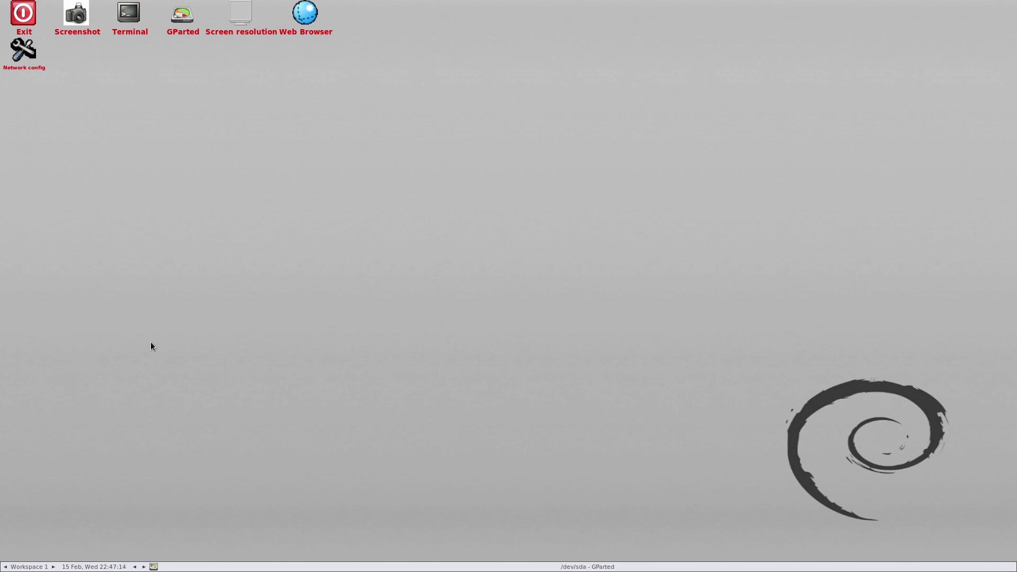
Step: Bring the GParted /dev/sda window back, centre it on screen, and show the Device menu
click(154, 568)
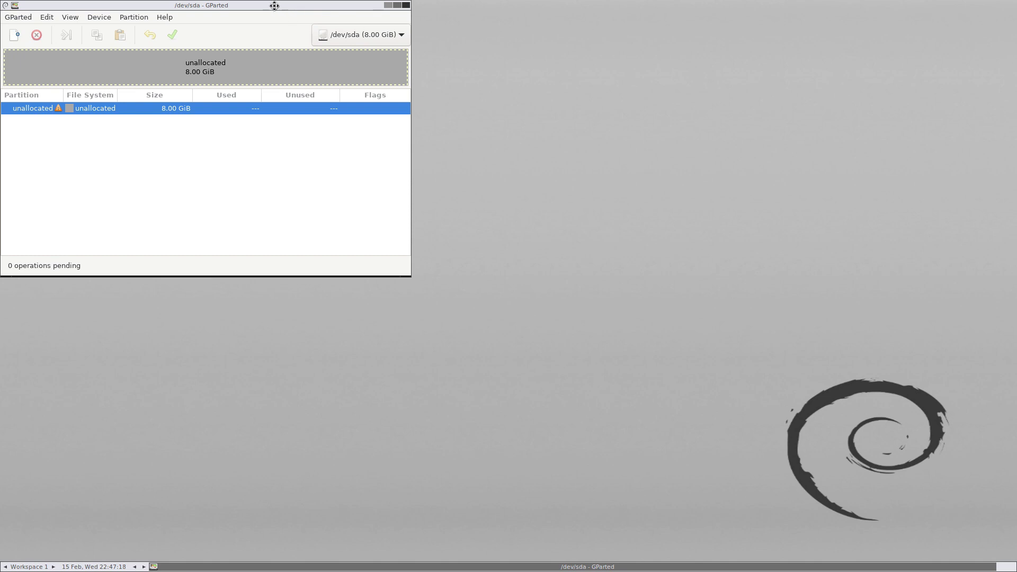
drag(274, 5, 523, 69)
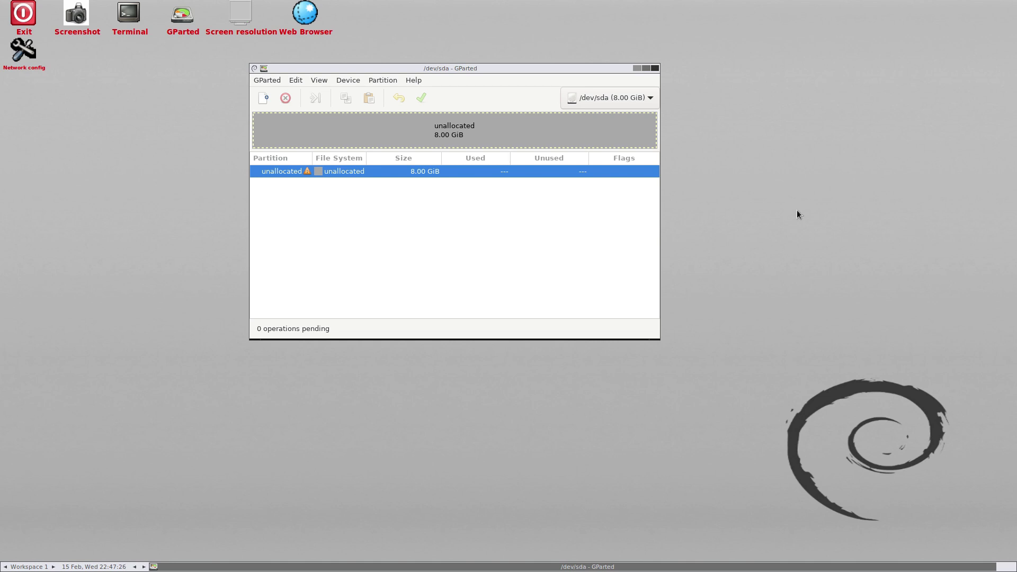
drag(504, 71, 542, 95)
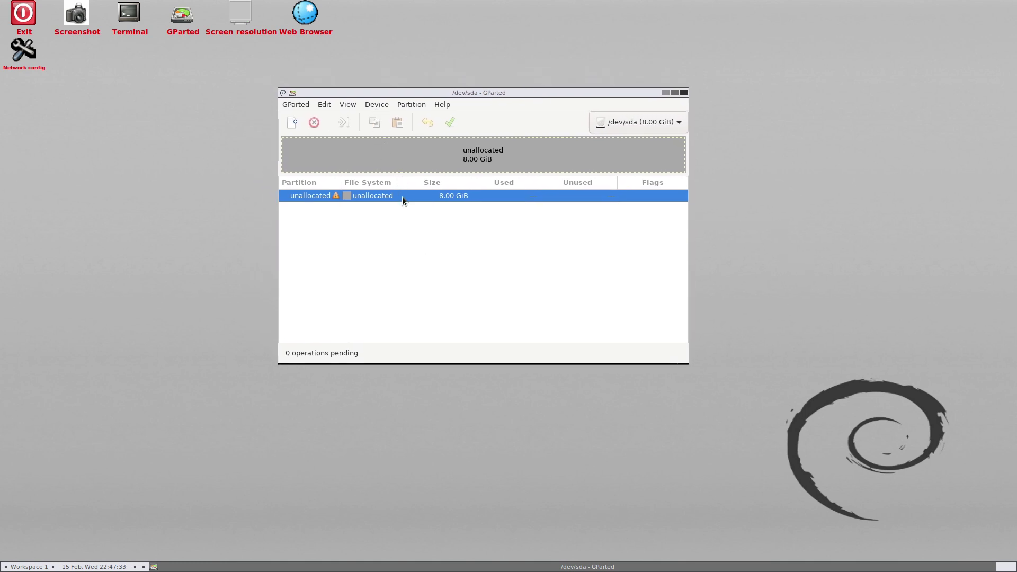
click(374, 106)
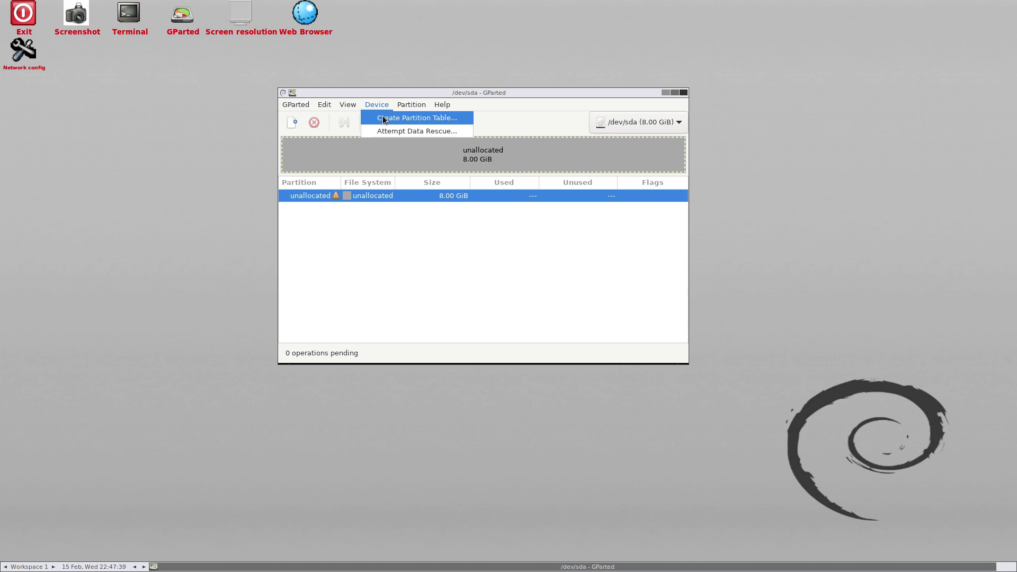
Step: Write a new msdos partition table to /dev/sda
click(382, 117)
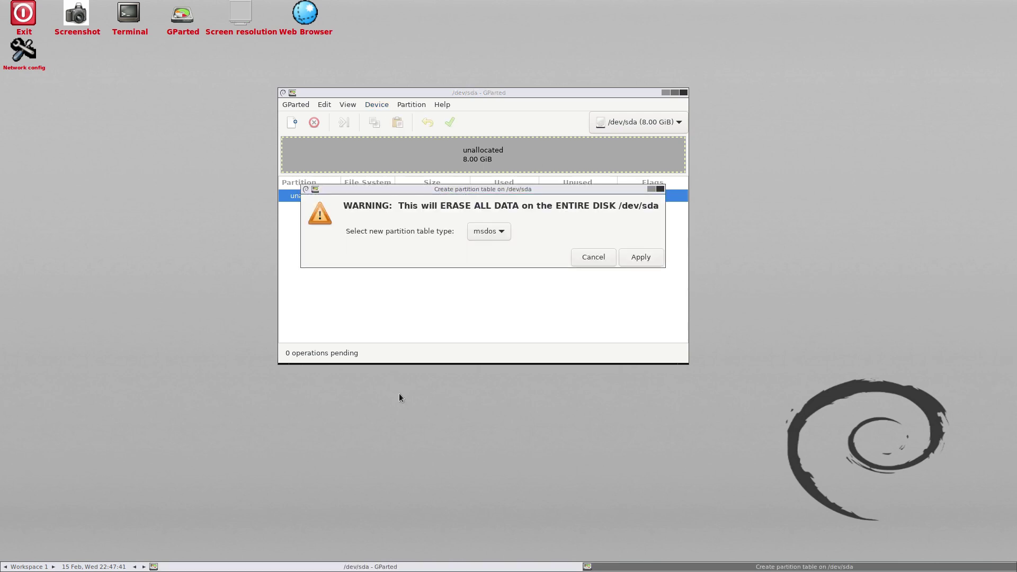
click(503, 233)
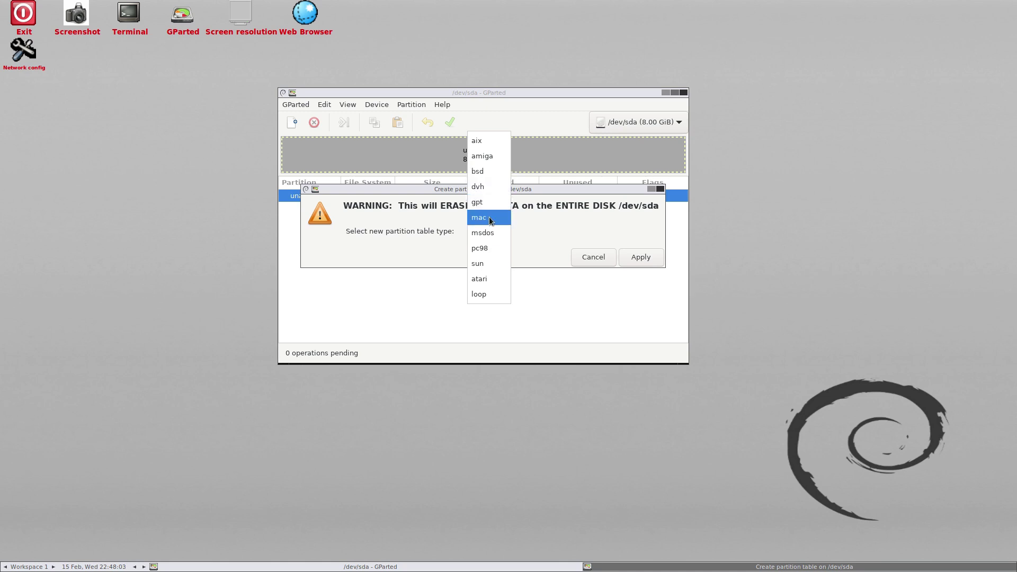
click(488, 235)
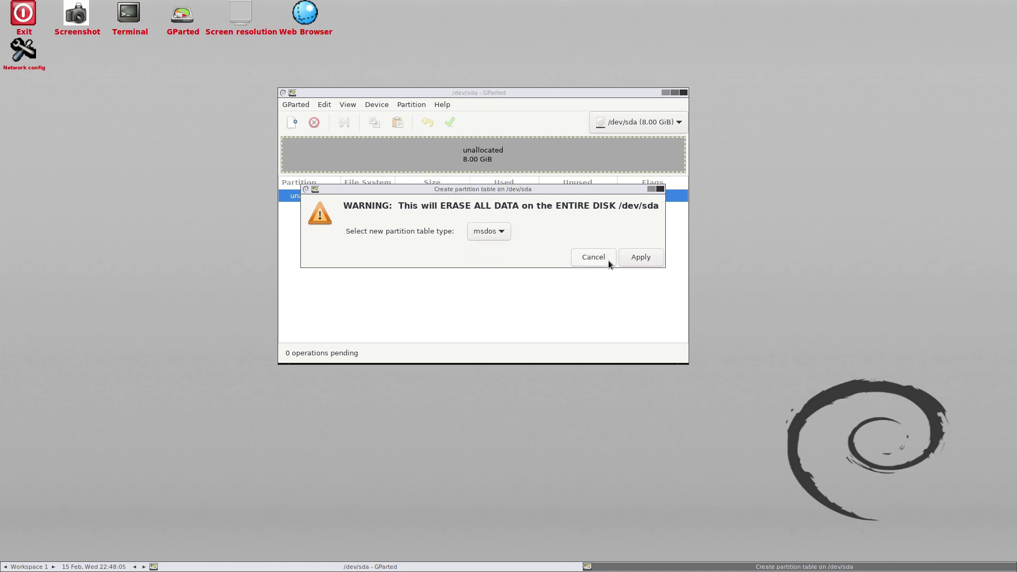
click(629, 261)
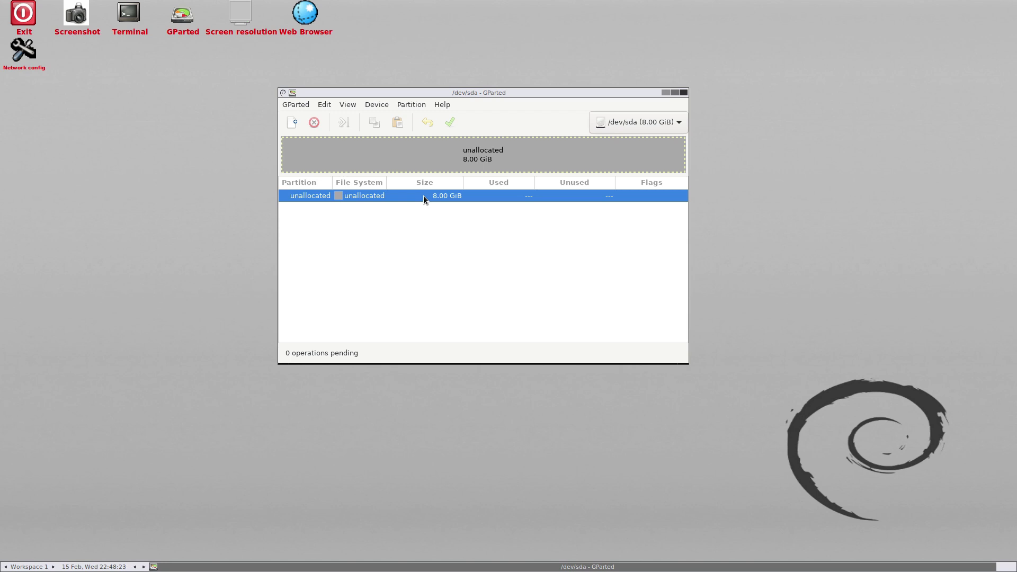
Step: Start a new partition in the 8 GiB unallocated space, keeping it a Primary Partition
right_click(424, 197)
click(438, 204)
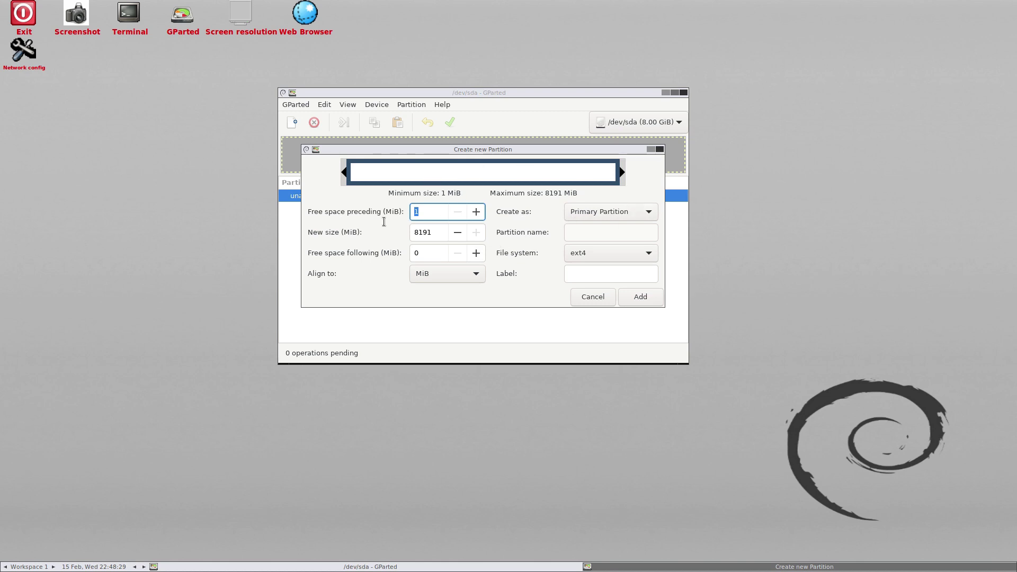
click(648, 214)
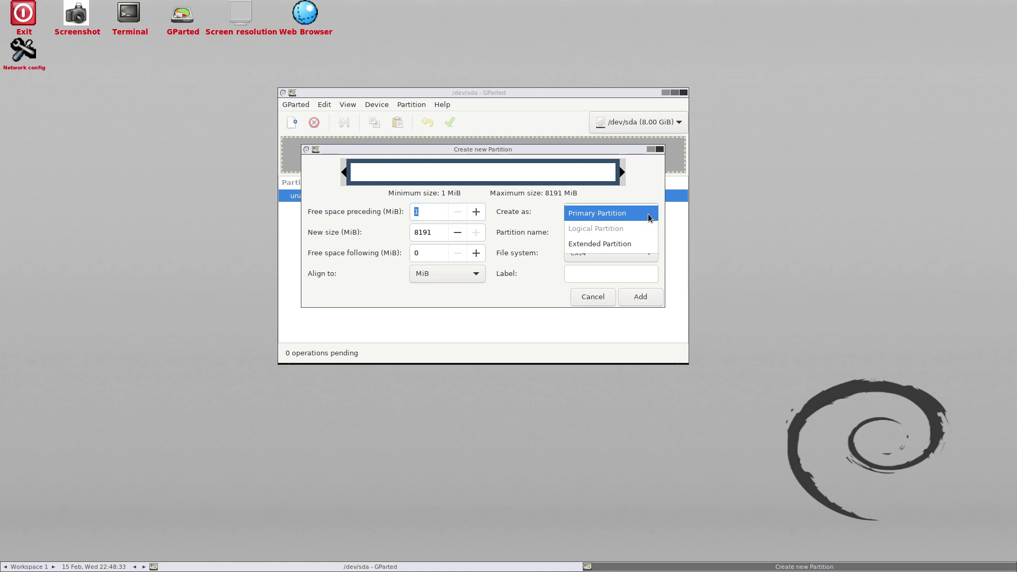
click(648, 213)
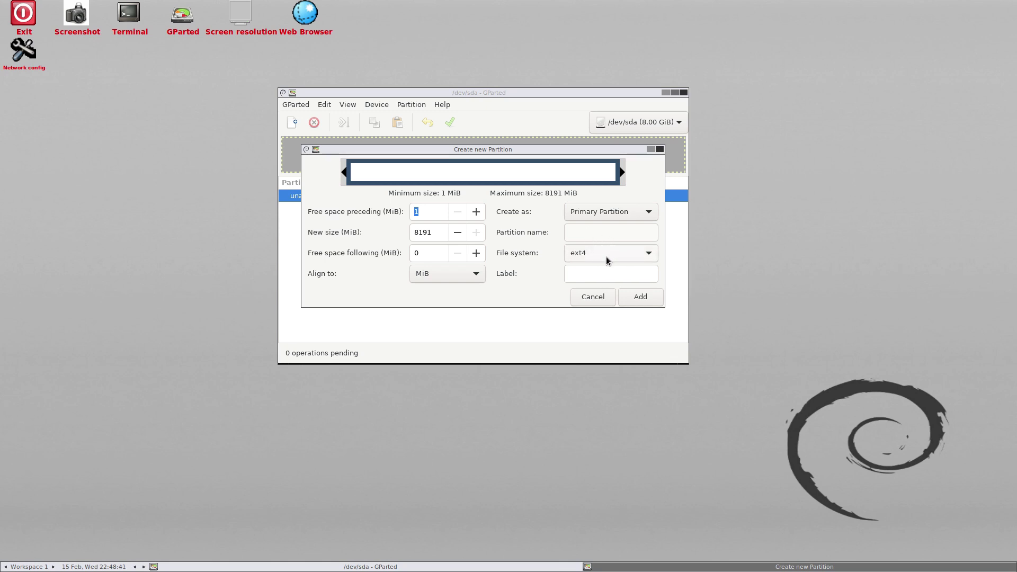
click(650, 257)
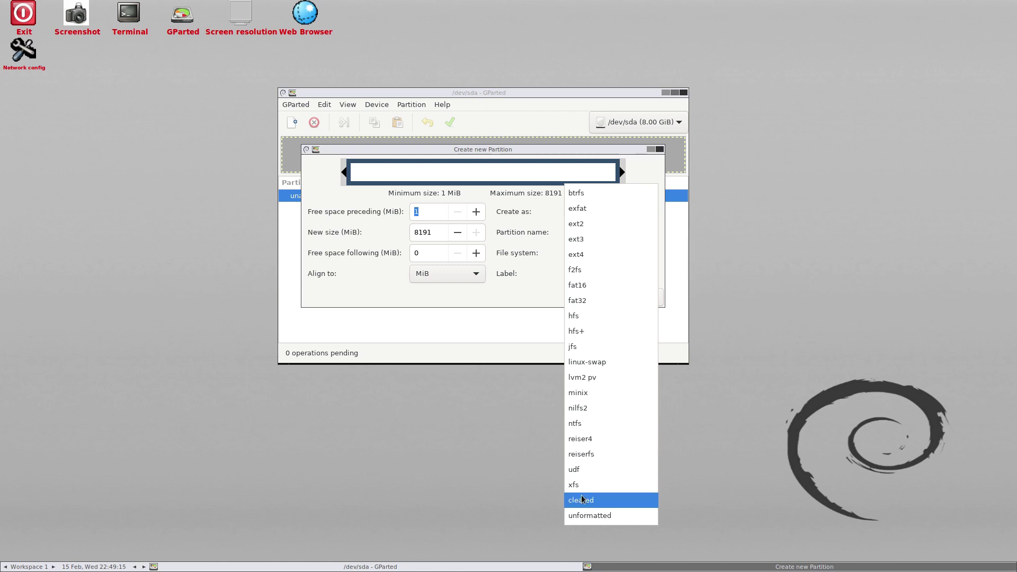
click(467, 448)
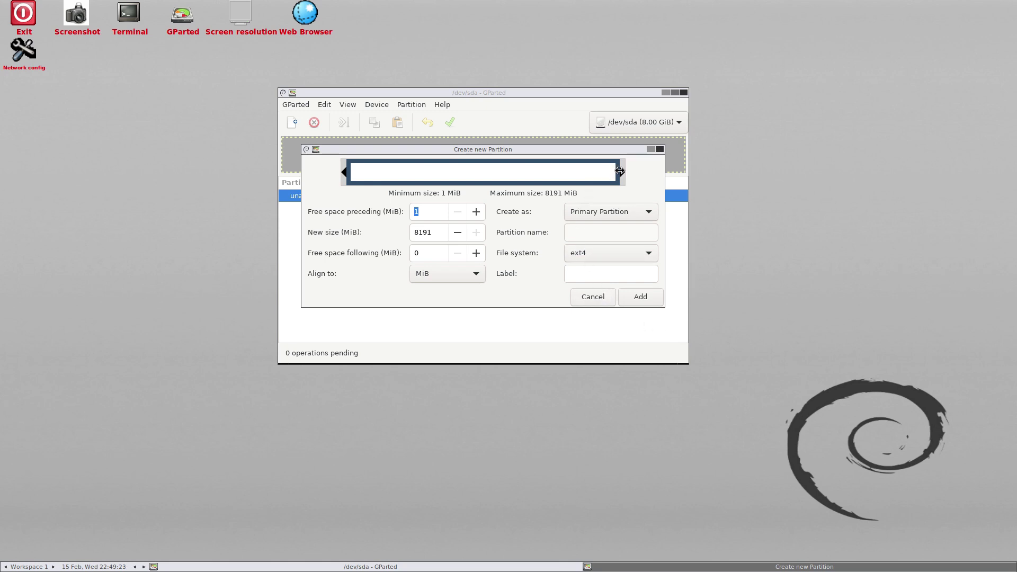
Step: Shrink the new ext4 partition to 7160 MiB with 1031 MiB free after, and add it
drag(620, 173, 587, 176)
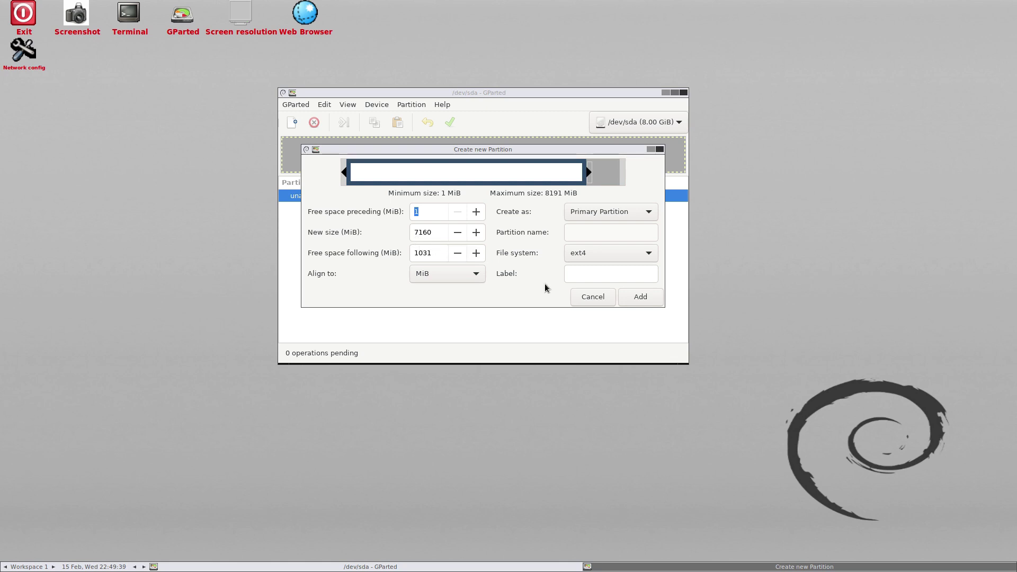
click(640, 298)
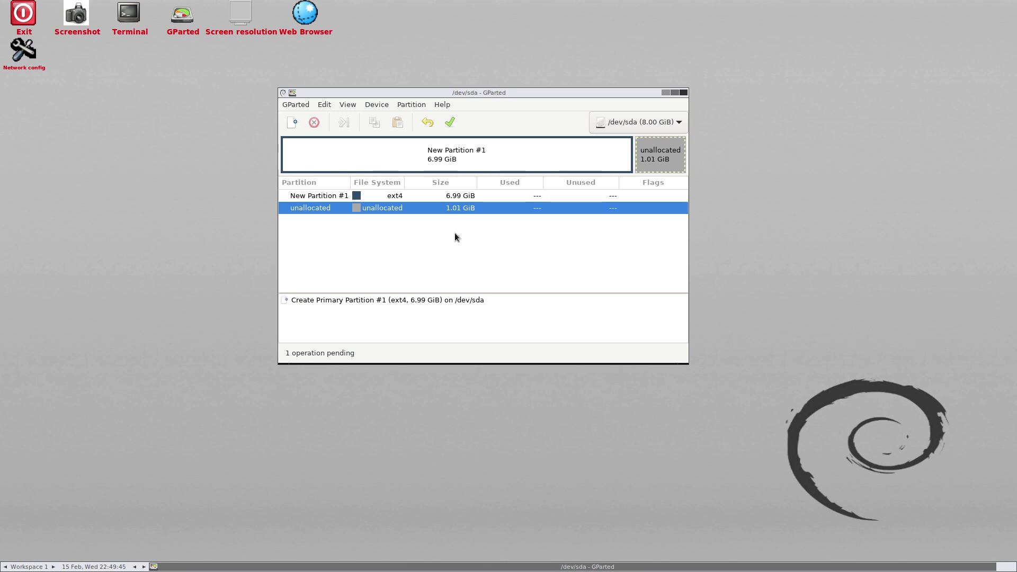
Step: Add a 1.01 GiB linux-swap primary partition in the remaining unallocated space
right_click(476, 209)
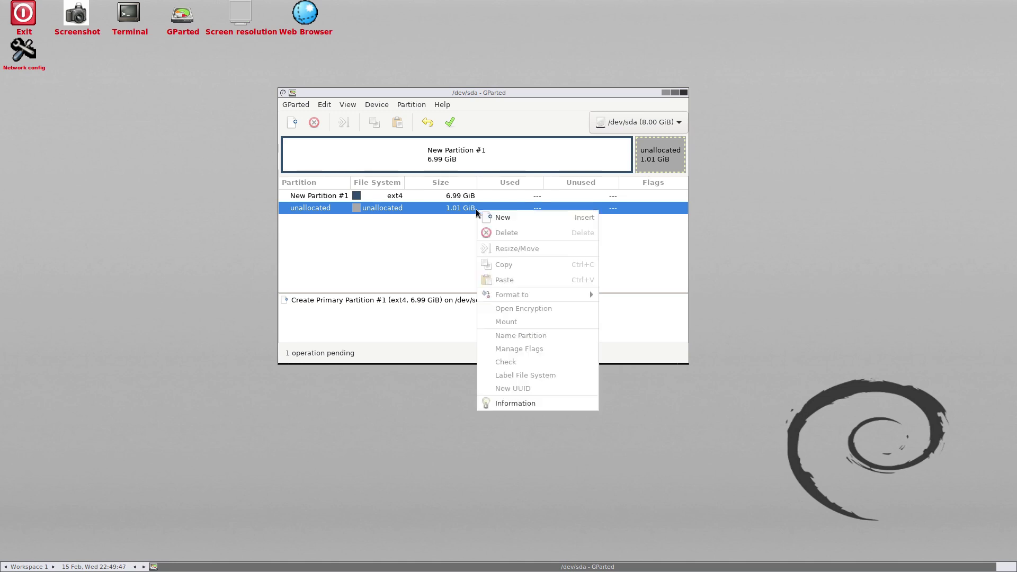
click(498, 218)
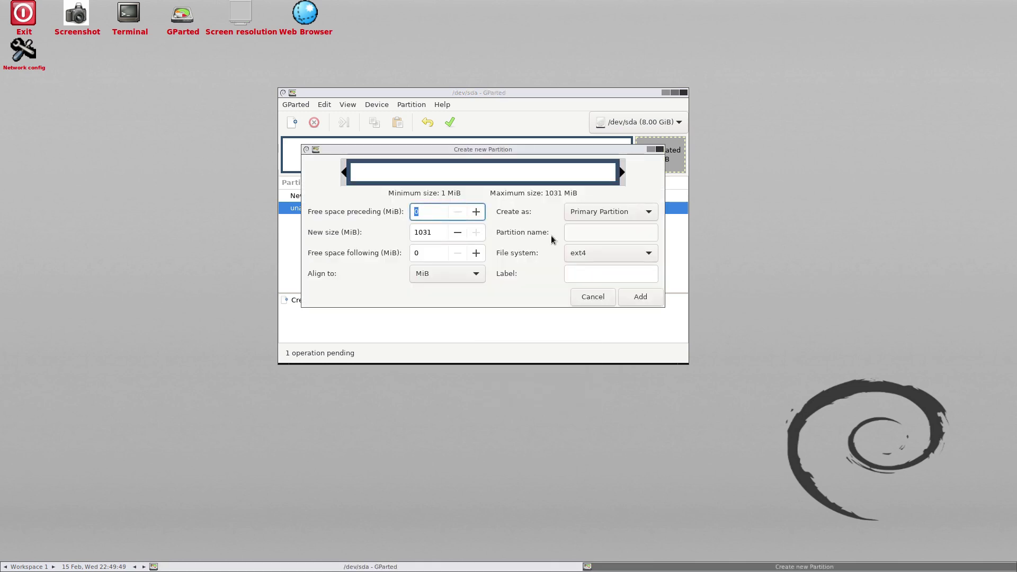
click(648, 255)
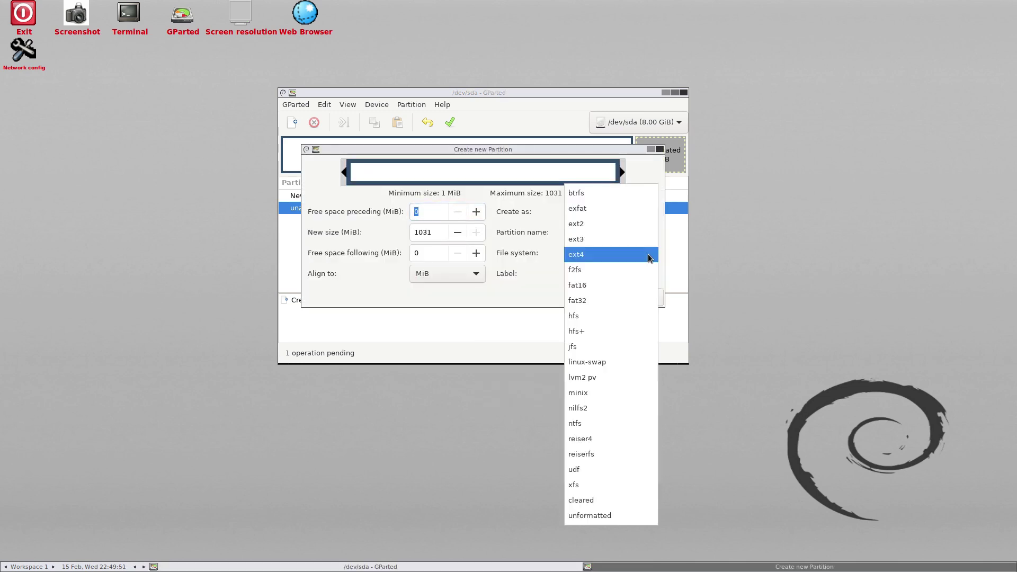
click(601, 363)
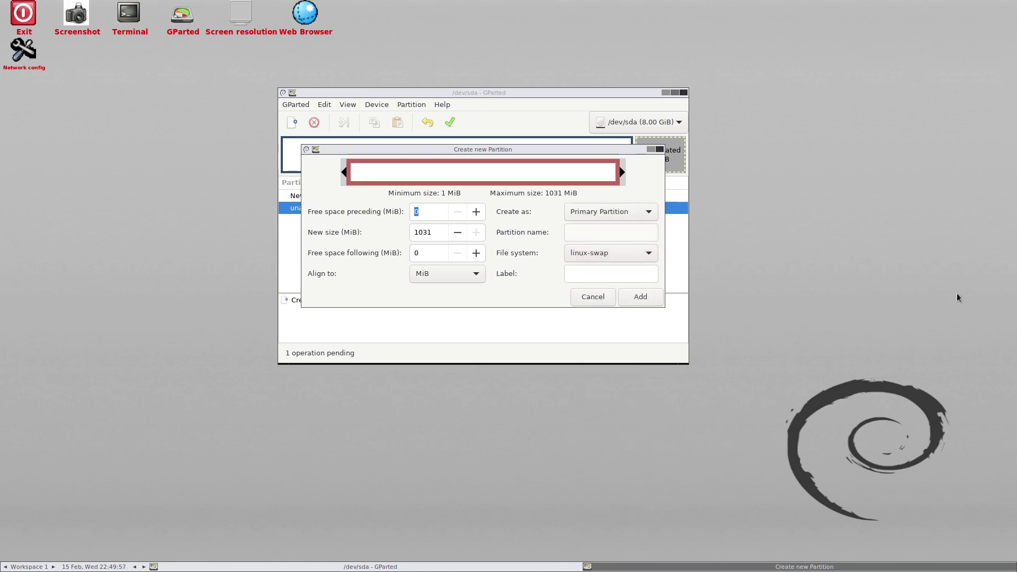
click(635, 297)
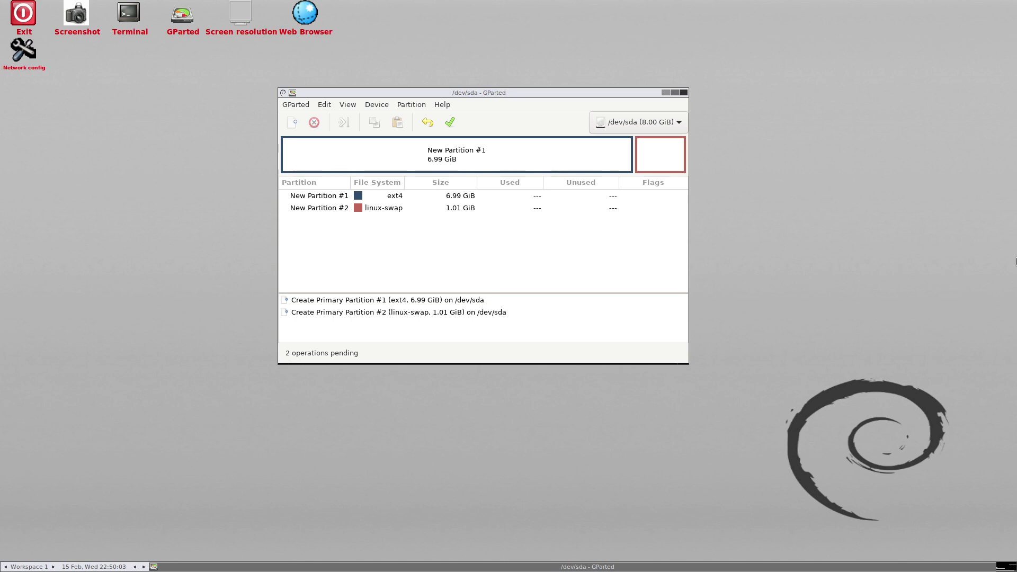
Step: Apply both pending operations, creating /dev/sda1 ext4 and /dev/sda2 linux-swap on disk
click(449, 123)
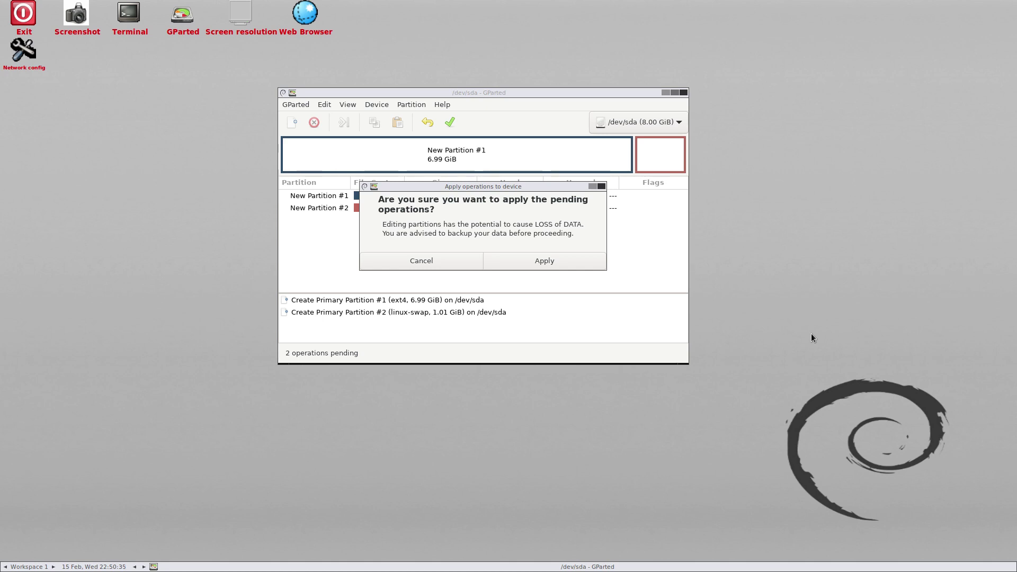
click(542, 260)
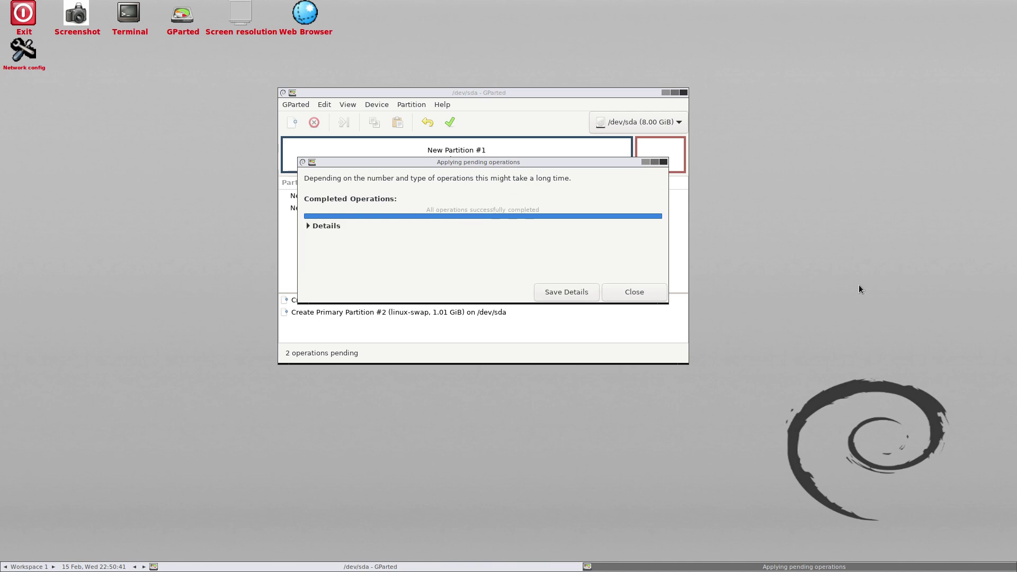
click(645, 293)
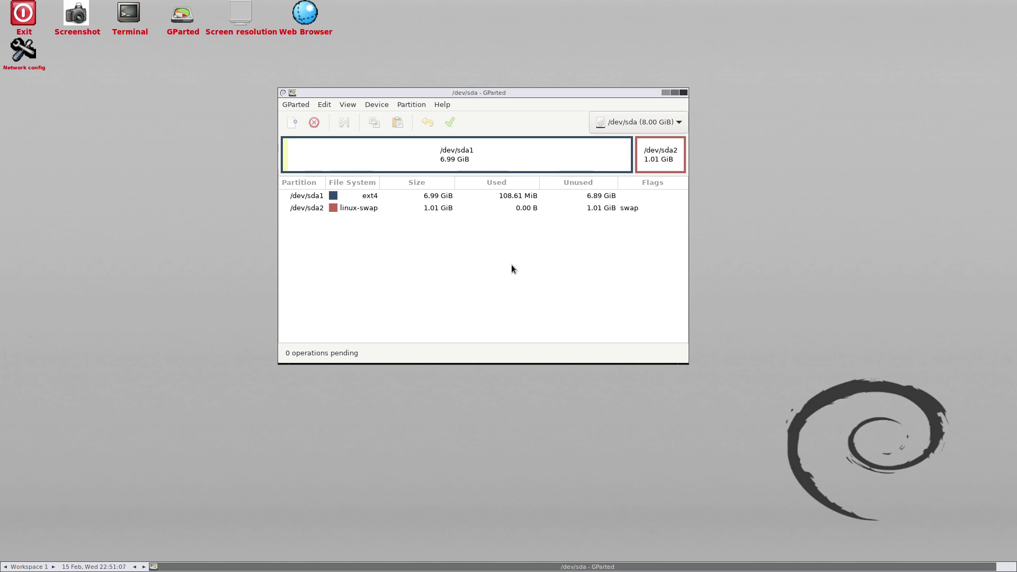
Step: Turn on the boot flag for /dev/sda1 in Manage Flags
click(444, 196)
right_click(446, 197)
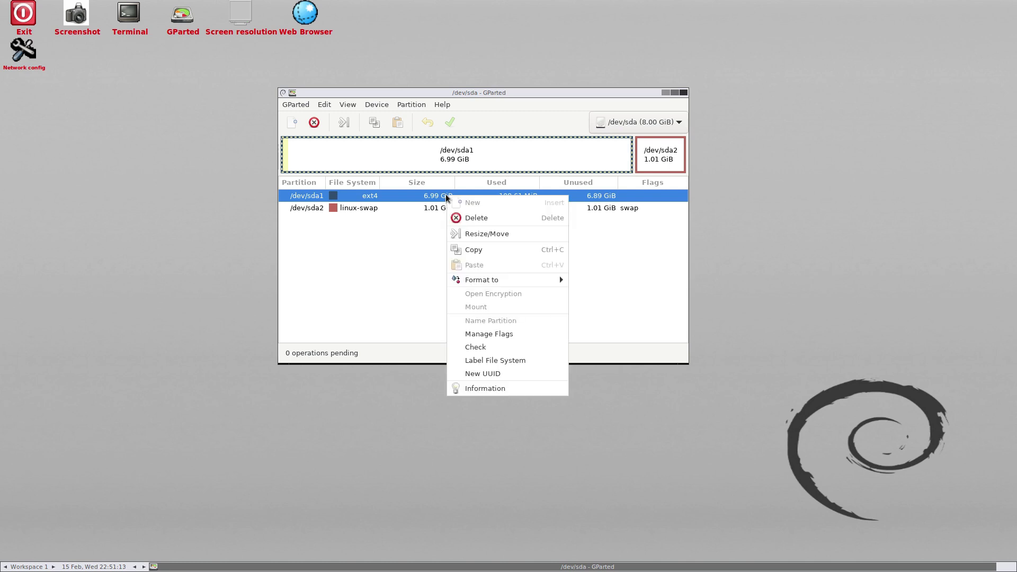
click(483, 335)
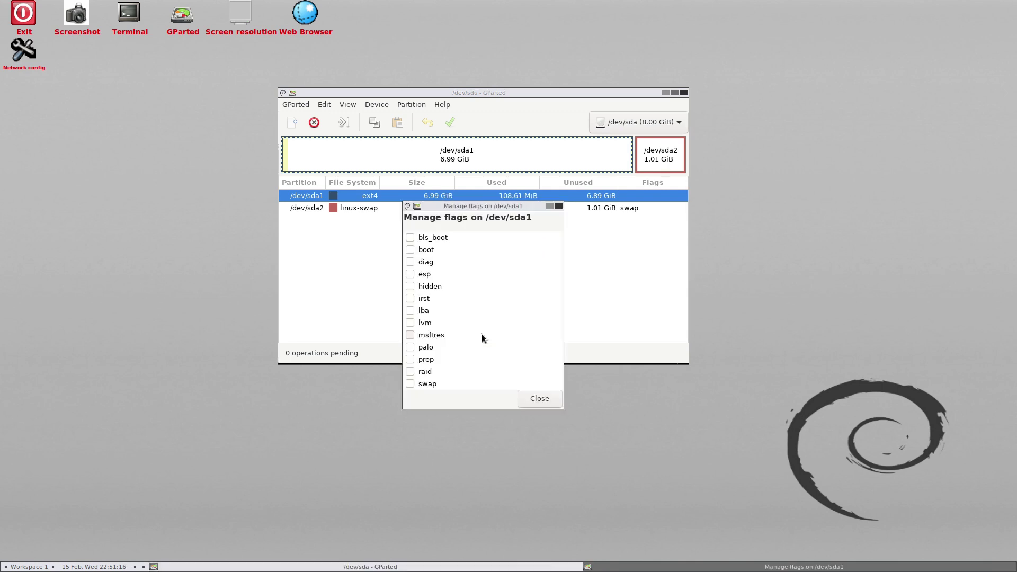
click(409, 253)
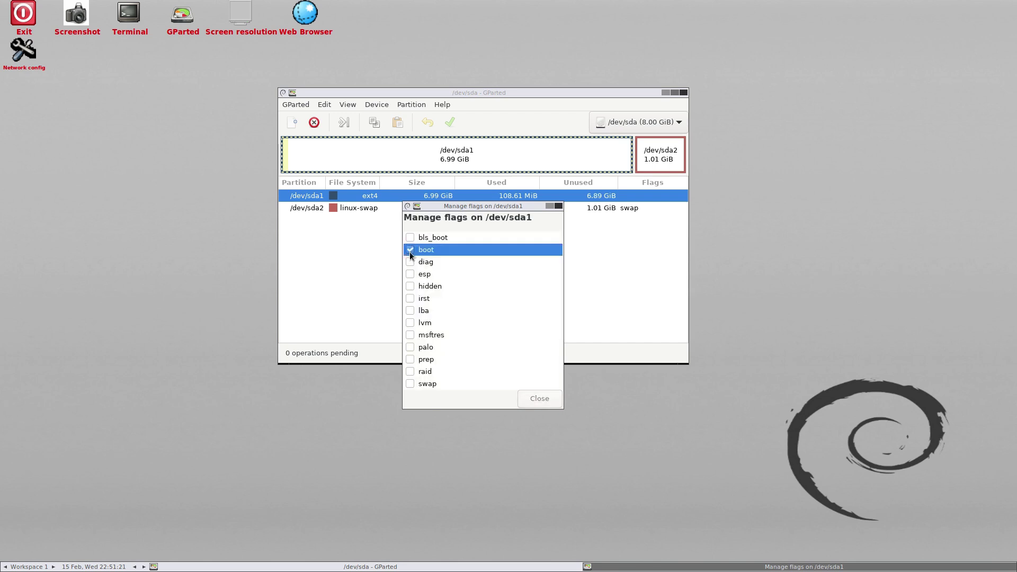
click(554, 397)
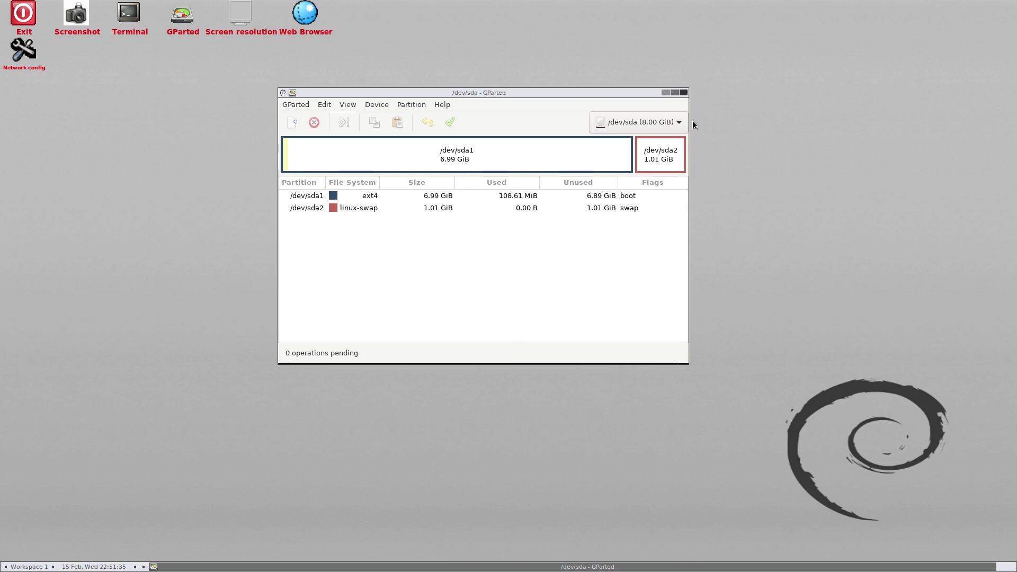
Step: Close the GParted window, leaving the desktop
click(683, 93)
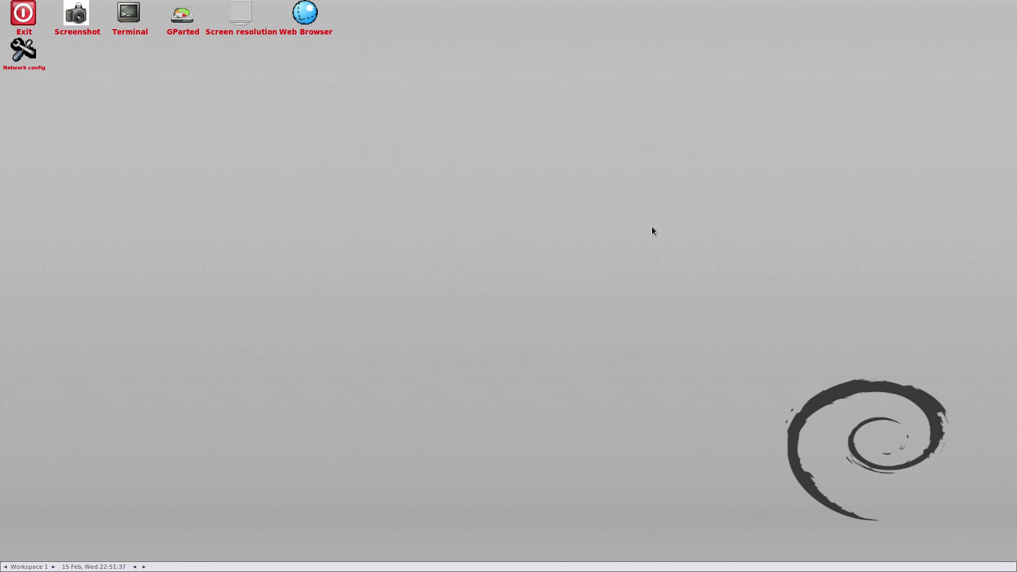